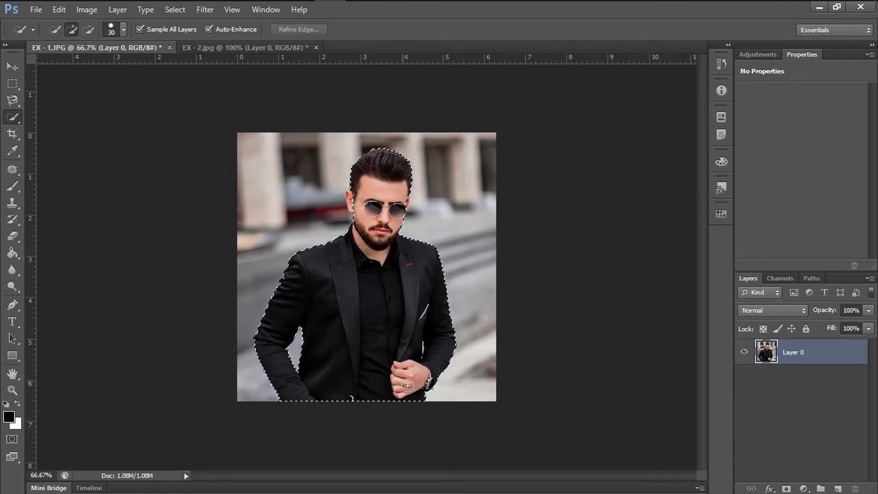
Add the man's ear to the selection and refine the selection edge with Smooth set to 30.
click(351, 199)
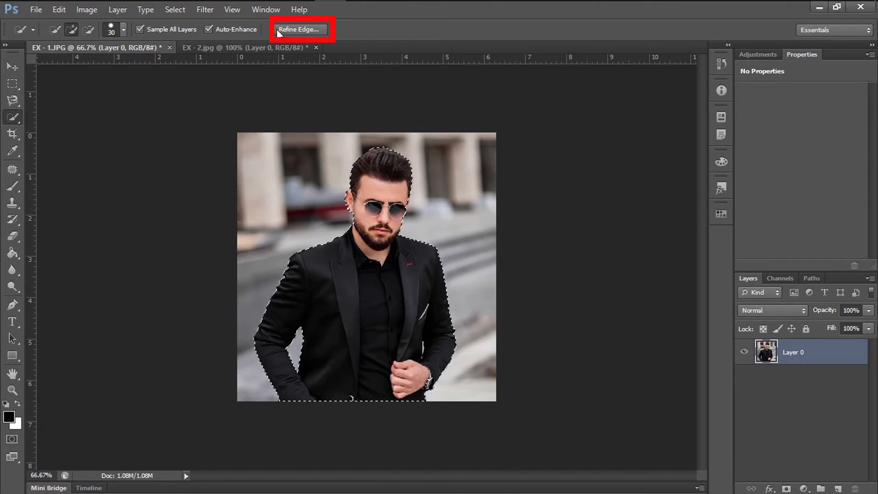
click(307, 29)
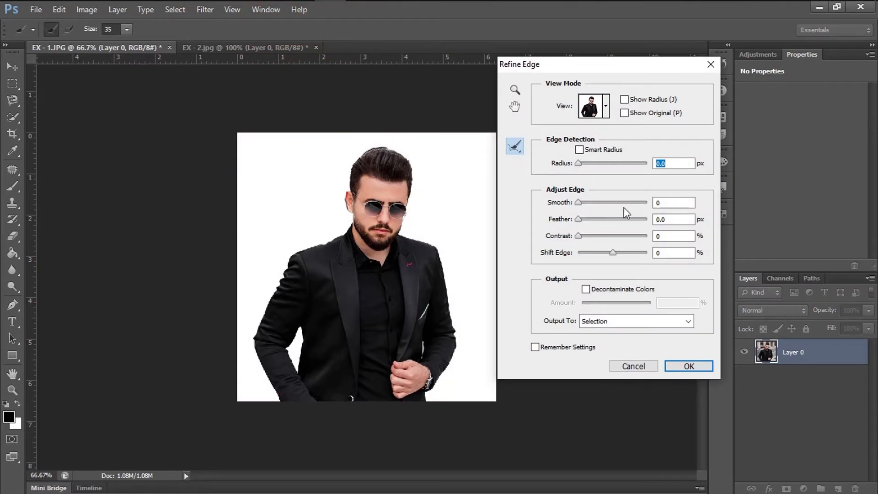
key(Tab)
text(3)
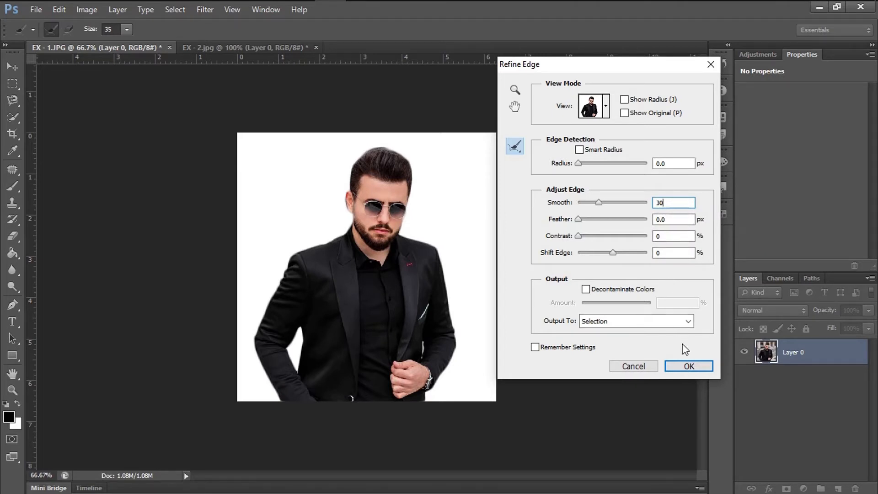
click(687, 363)
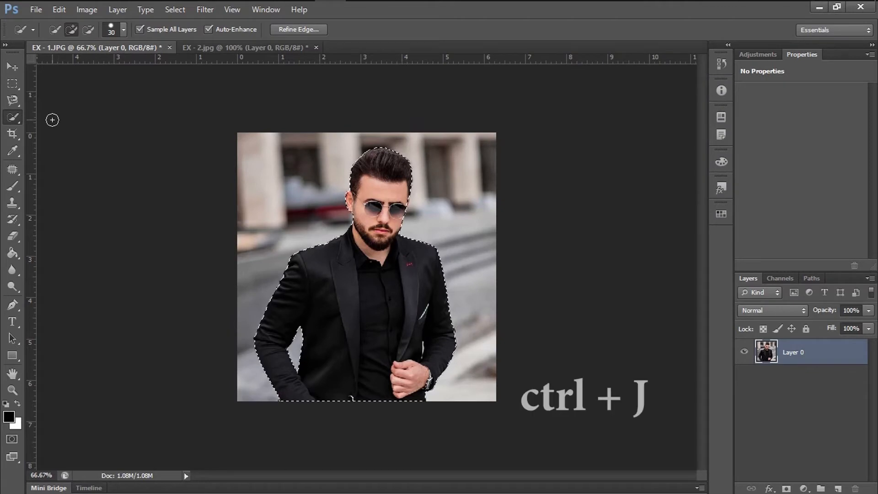
Copy the selected man to a new layer, and create a 604 × 626 pixel document at 72 pixels/inch with white background.
key(ctrl+j)
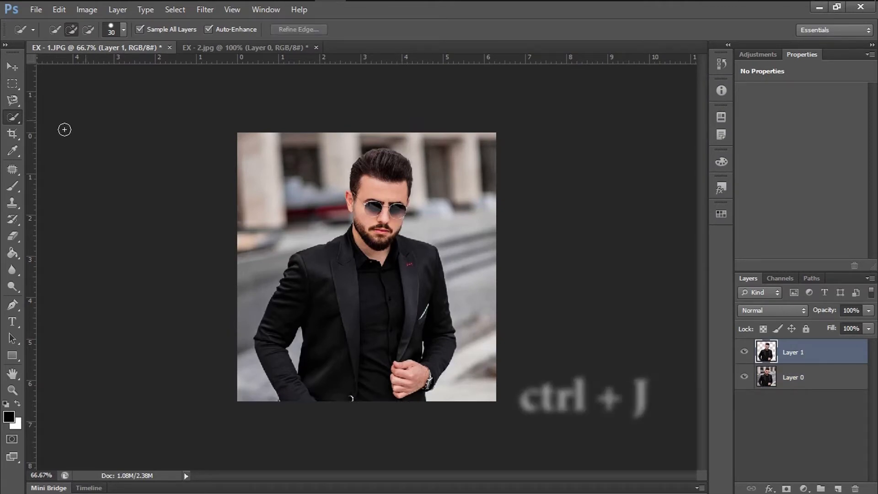
right_click(336, 47)
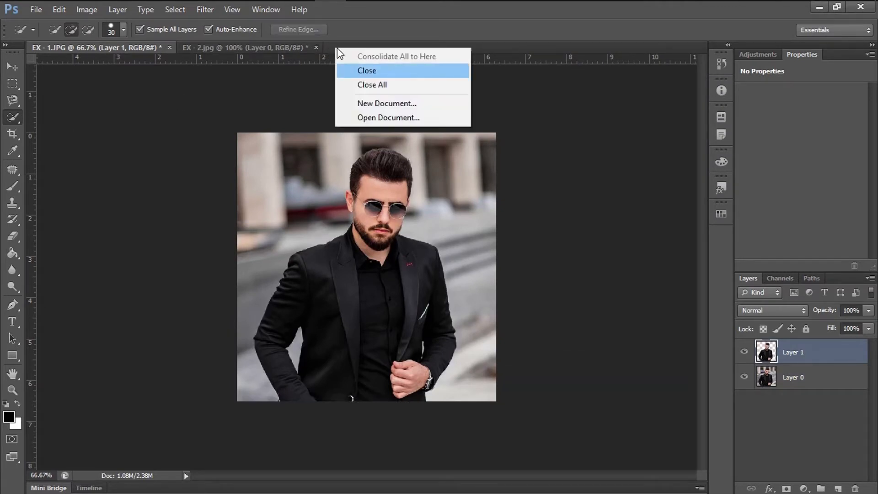
click(387, 104)
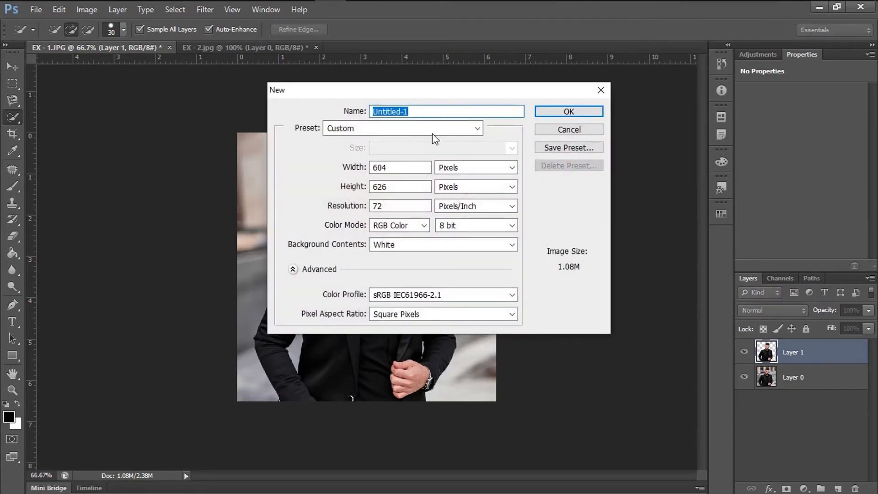
click(553, 111)
key(ctrl+minus)
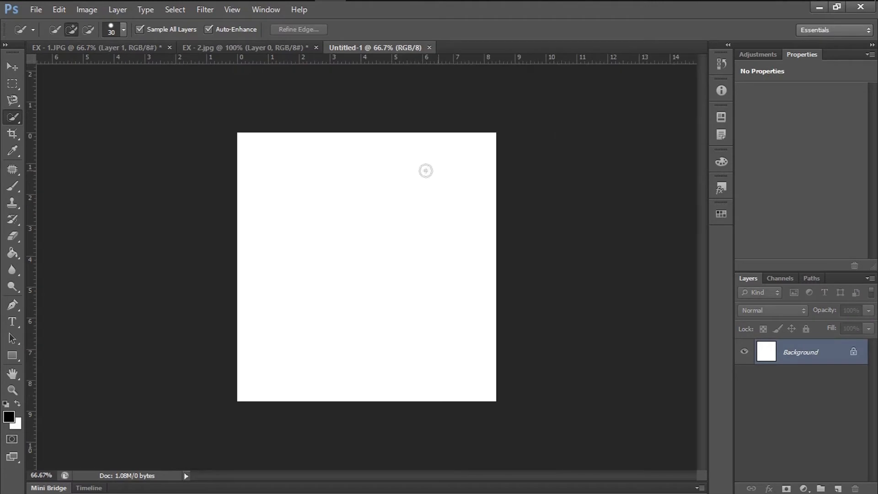
Fill the new document's background with black (000000) using the Paint Bucket tool.
click(13, 253)
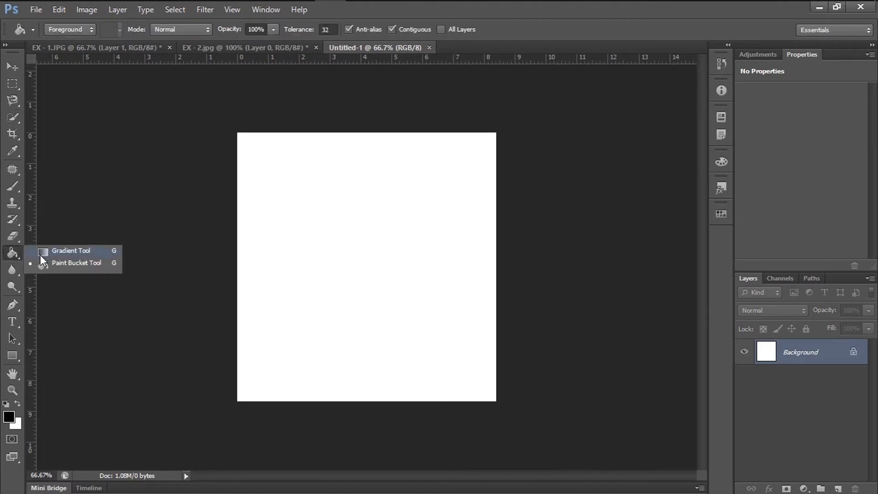
click(50, 265)
click(8, 416)
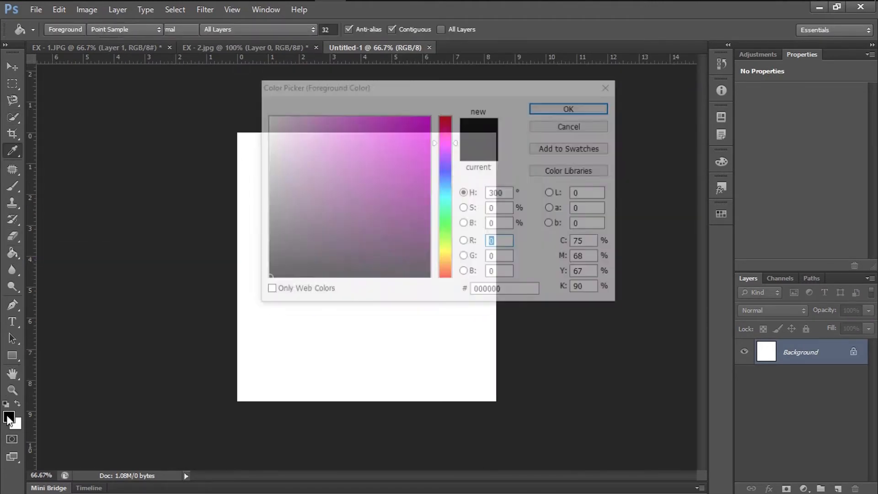
click(551, 108)
click(365, 227)
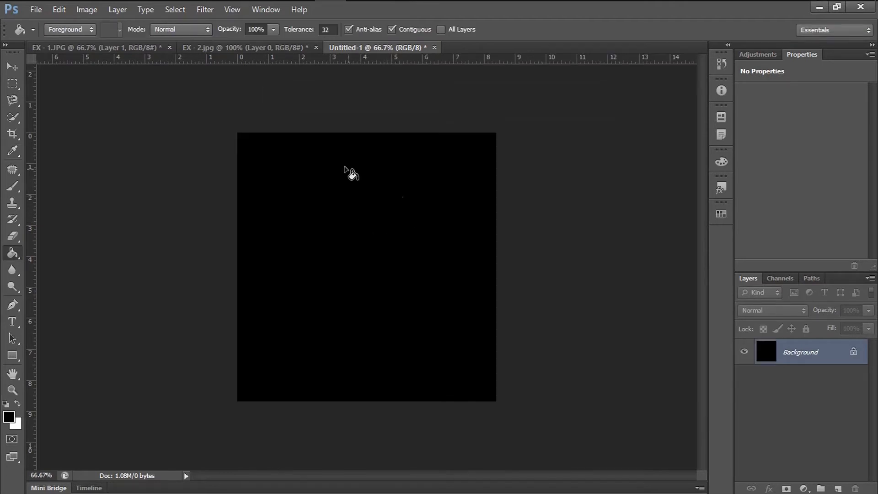
Move the cut-out man from EX - 1.JPG into the black Untitled-1 document, roughly centred on the canvas.
click(73, 48)
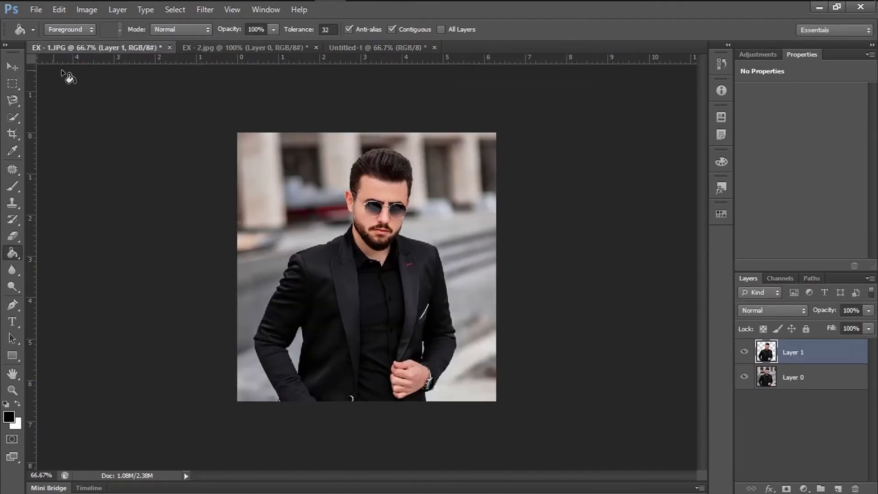
click(13, 67)
drag(393, 277, 669, 426)
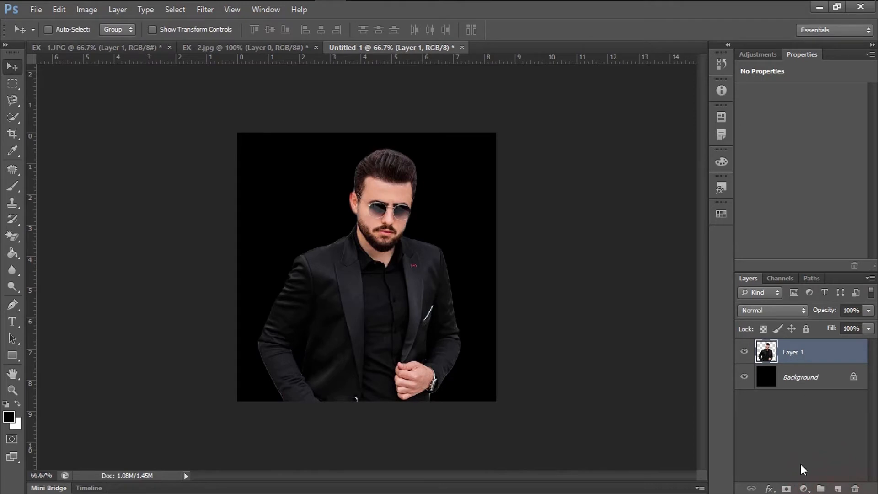
Add a Brightness/Contrast adjustment layer above the man with brightness -75 and contrast 15.
click(803, 488)
click(755, 260)
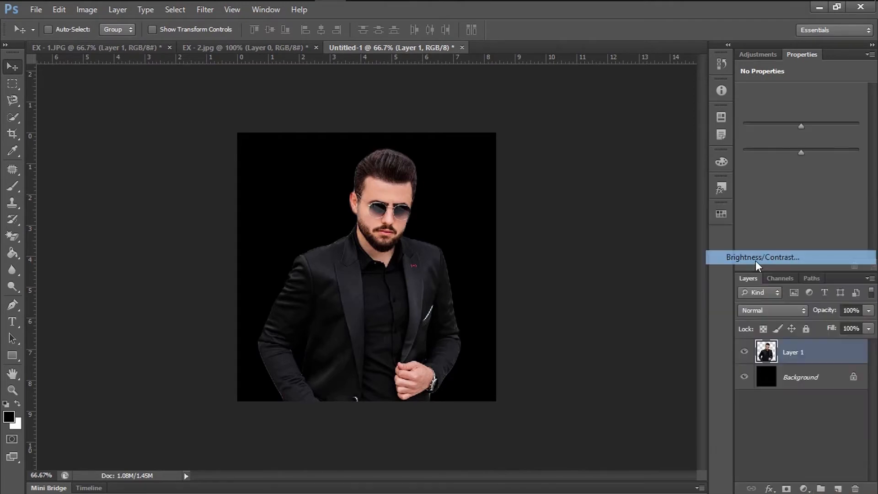
drag(802, 126, 772, 133)
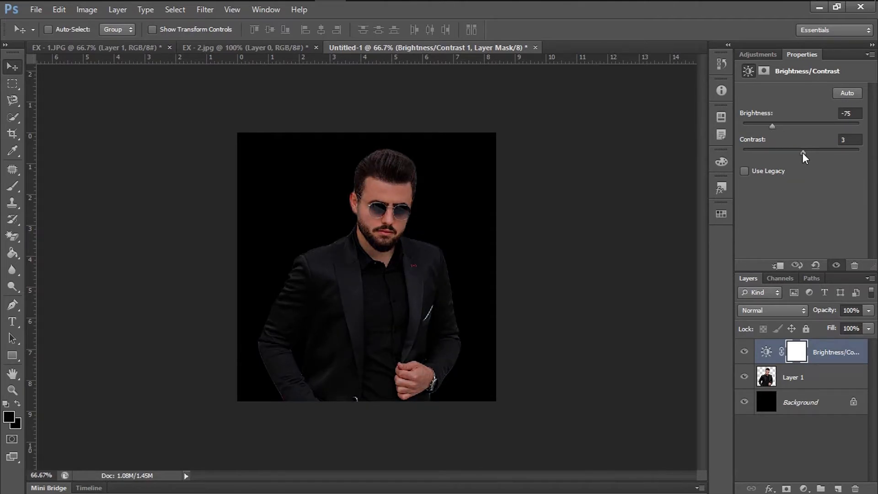
drag(802, 152, 810, 152)
click(855, 140)
Add a linear color-to-transparent Gradient fill layer with its angle set to 0°.
click(806, 490)
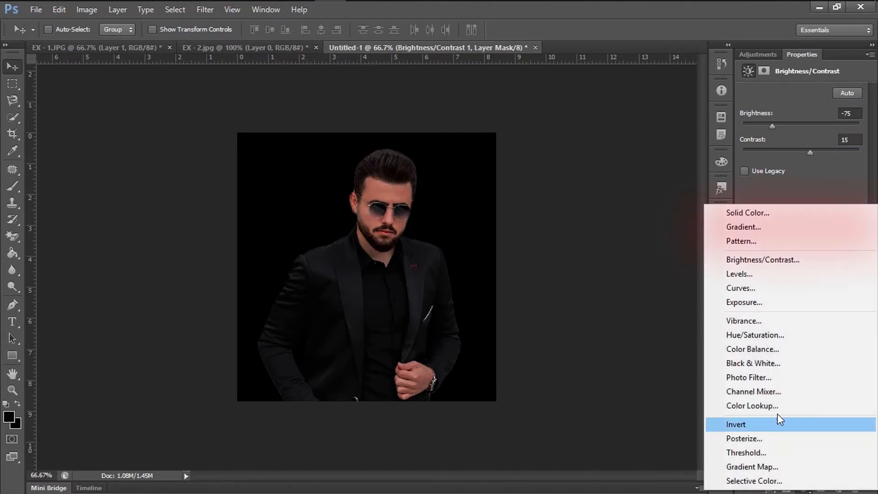
click(730, 228)
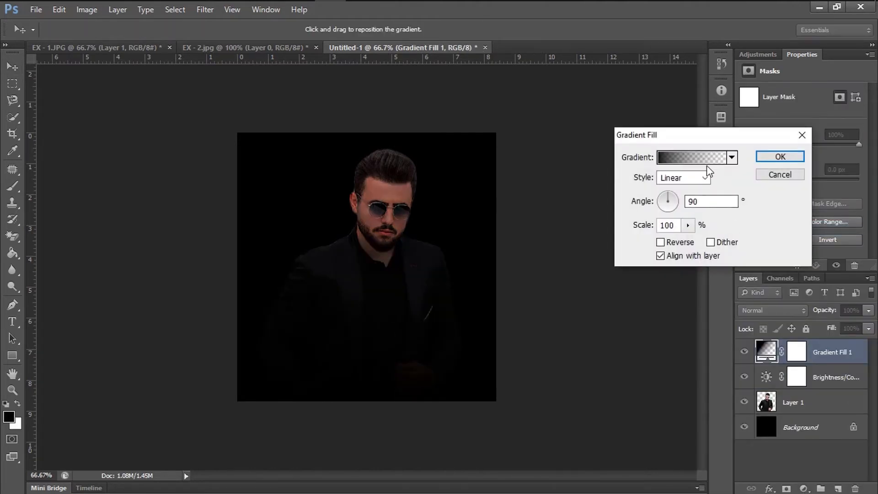
click(683, 201)
text(0)
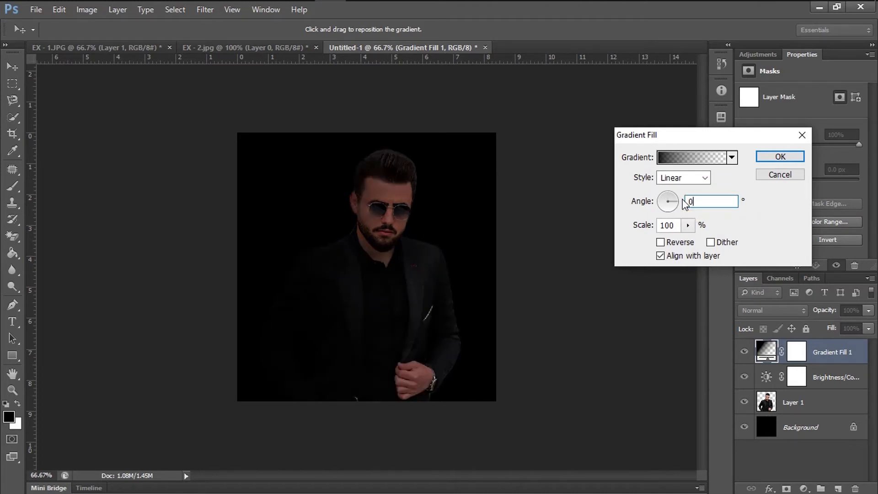
Change the gradient's starting color stop to a saturated blue with a hue of 247°.
click(668, 157)
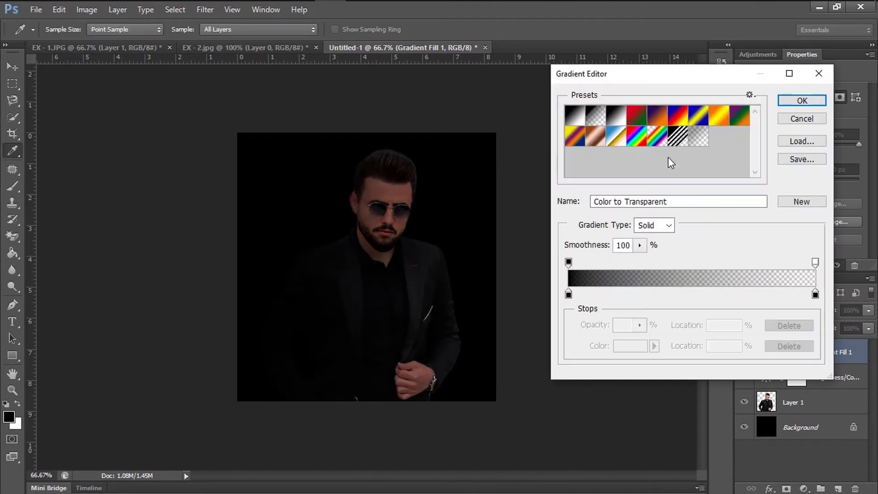
click(569, 295)
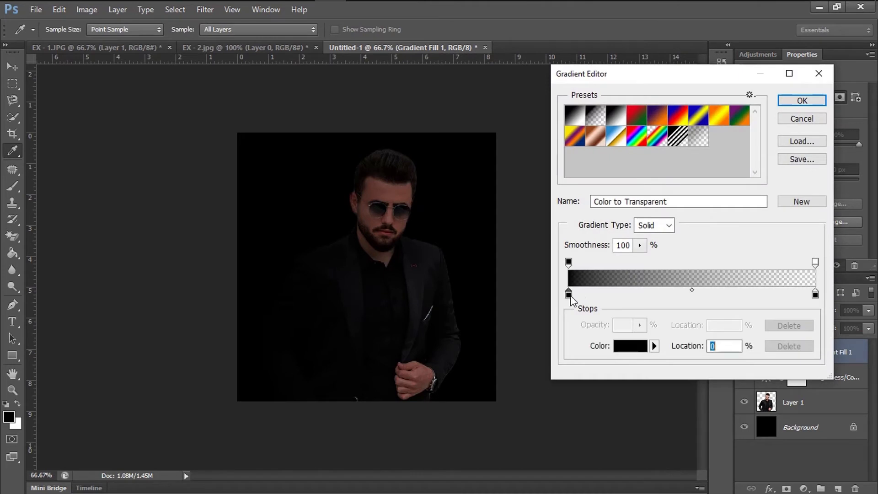
click(625, 350)
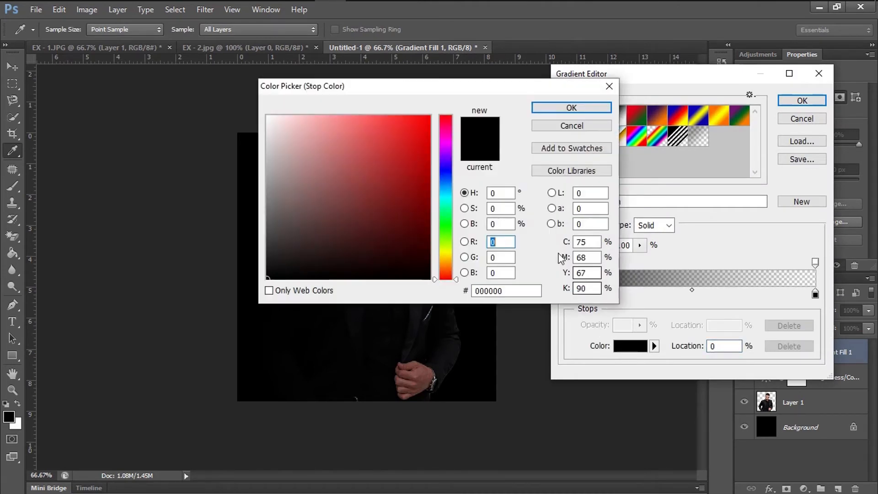
click(448, 172)
drag(450, 172, 450, 167)
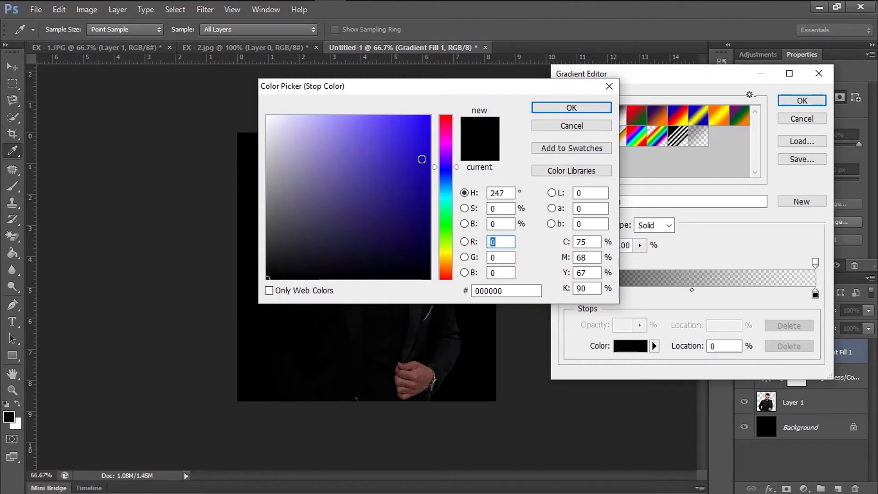
click(398, 150)
click(571, 107)
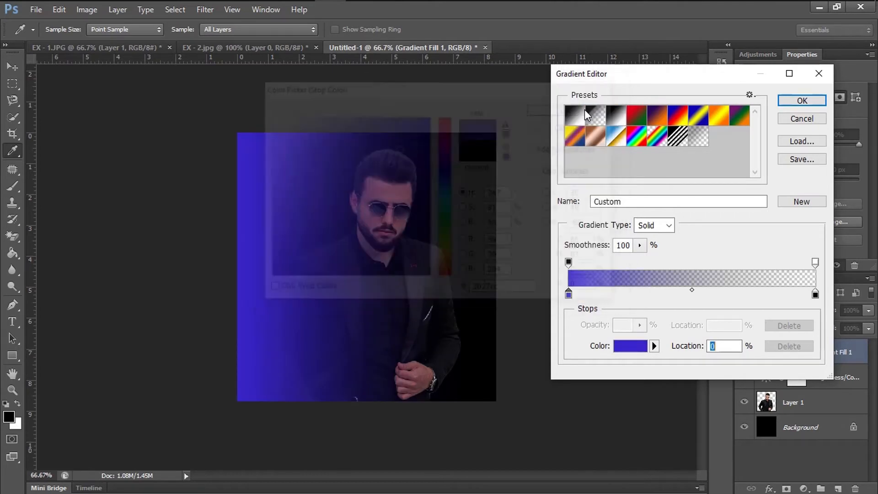
Shift the gradient's opaque stop to just past the middle and its transparent stop to location 66%.
drag(569, 264, 681, 274)
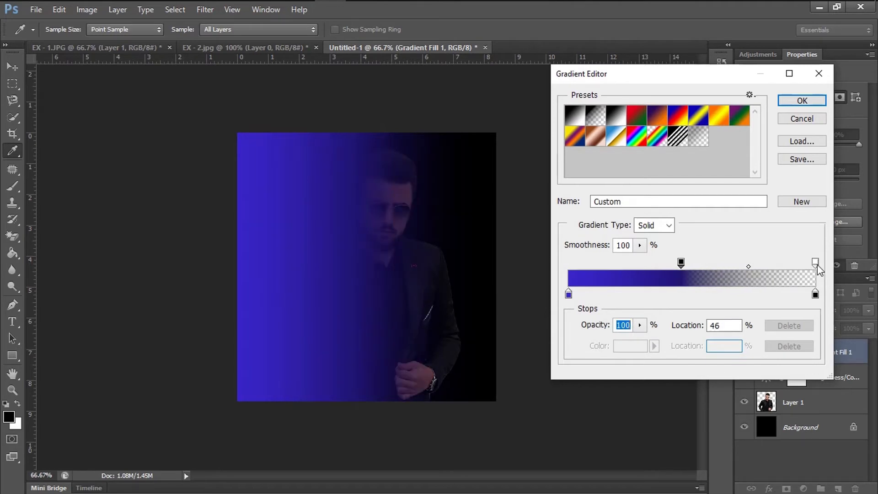
drag(815, 262, 733, 270)
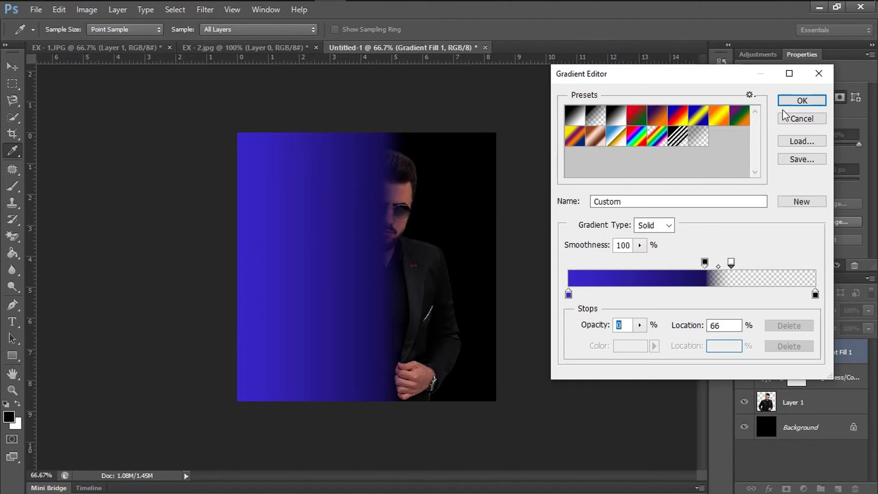
click(802, 101)
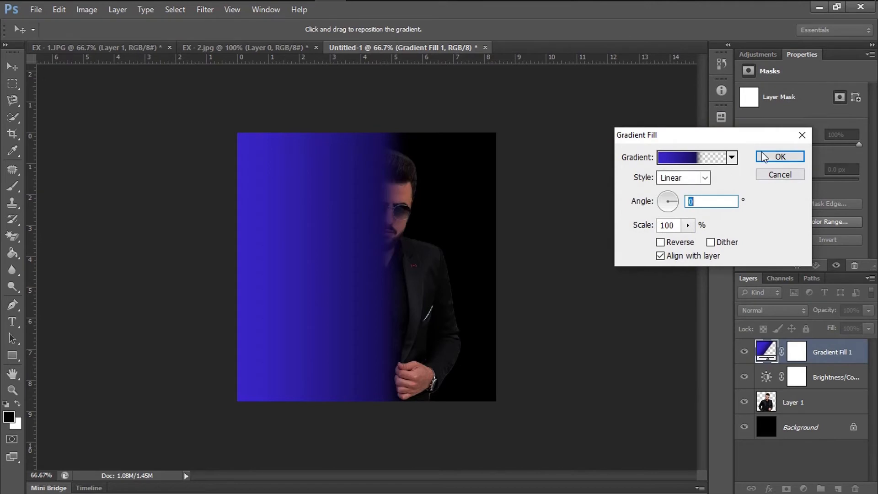
Apply the blue gradient fill and set its layer's blend mode to Color.
click(778, 157)
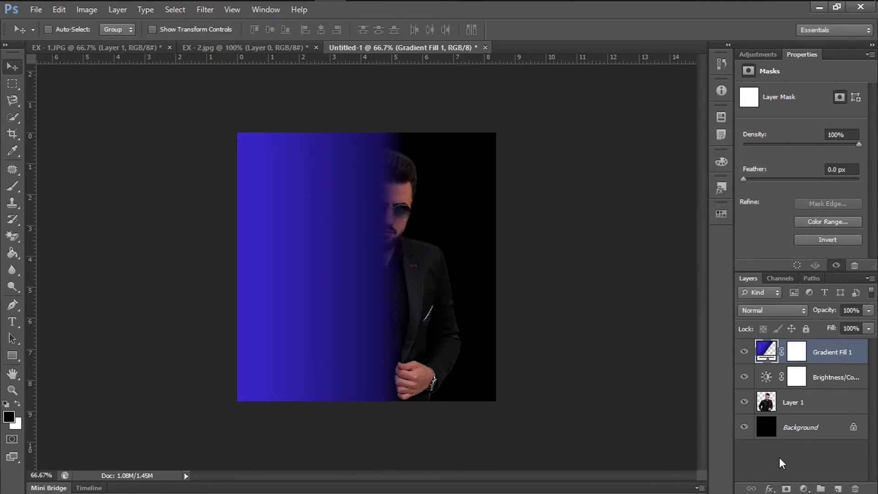
click(762, 312)
click(762, 315)
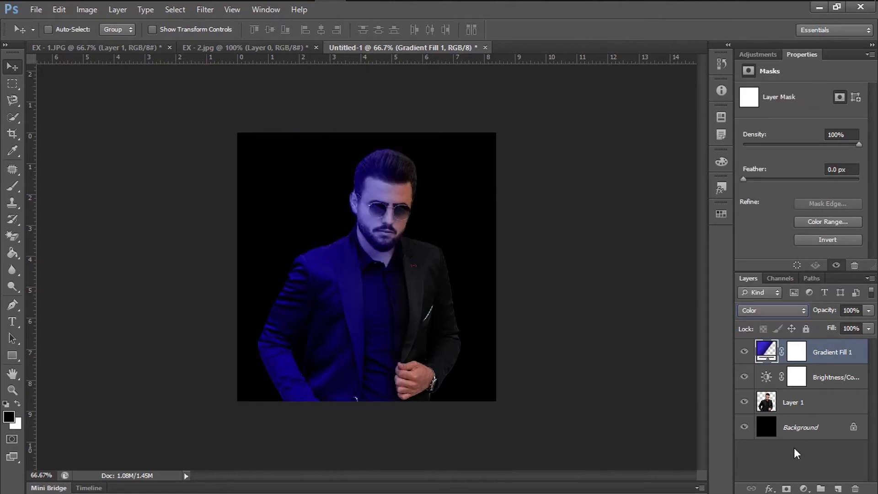
Add a second linear Gradient fill layer above the blue one with its angle set to 180°.
click(804, 487)
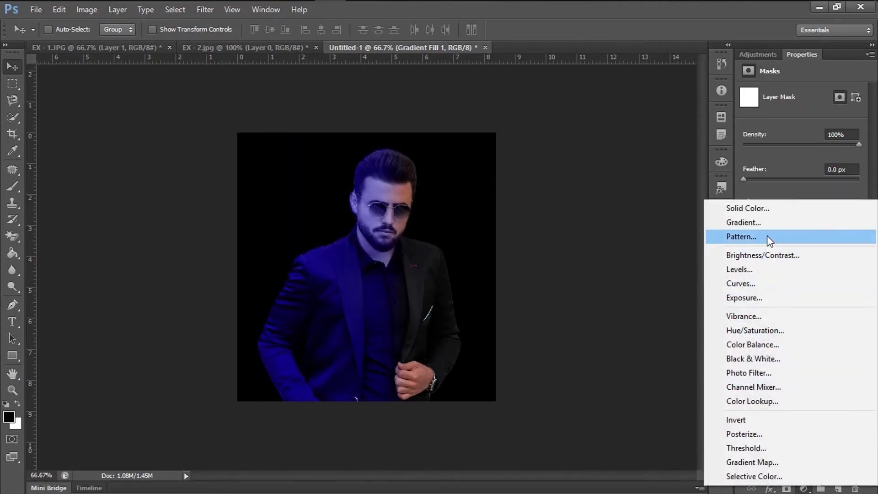
click(771, 224)
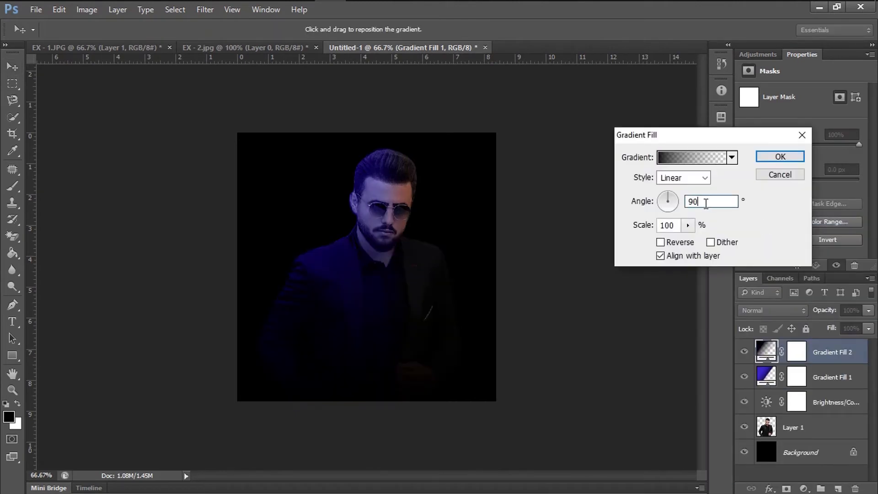
drag(707, 202, 678, 202)
key(BackSpace)
text(180)
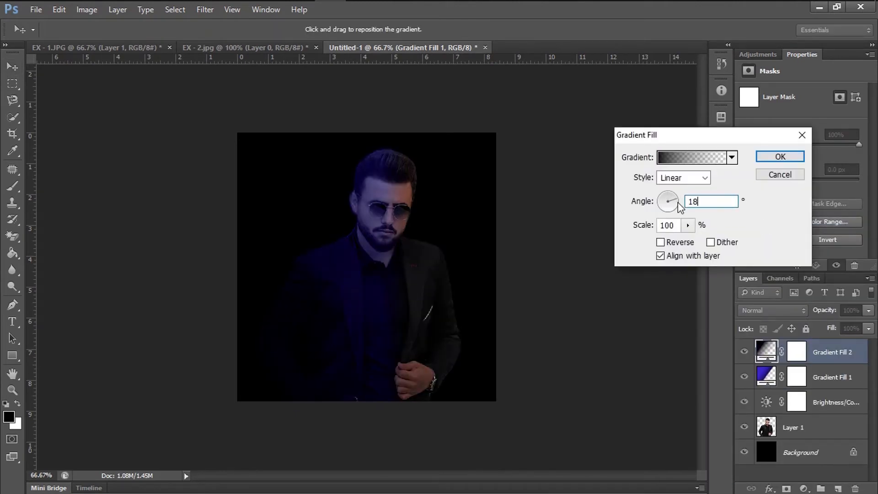
Change the second gradient's starting color stop to magenta #cd29b0.
click(686, 160)
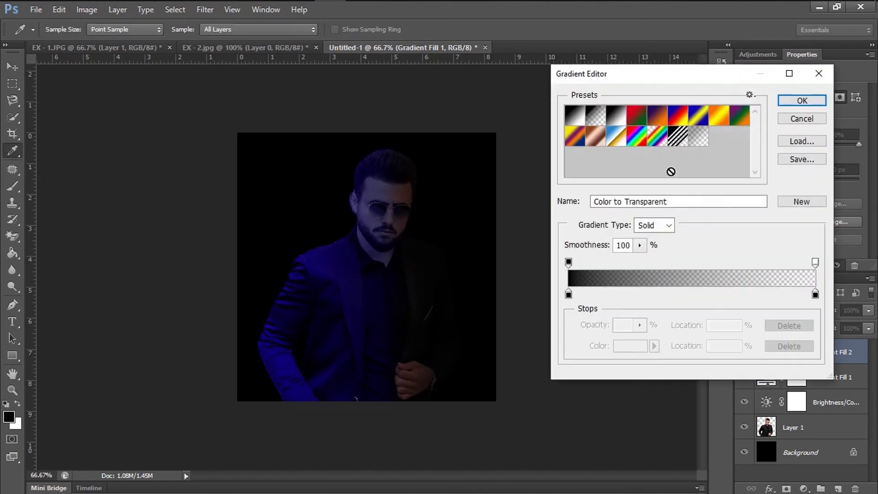
click(569, 295)
click(640, 346)
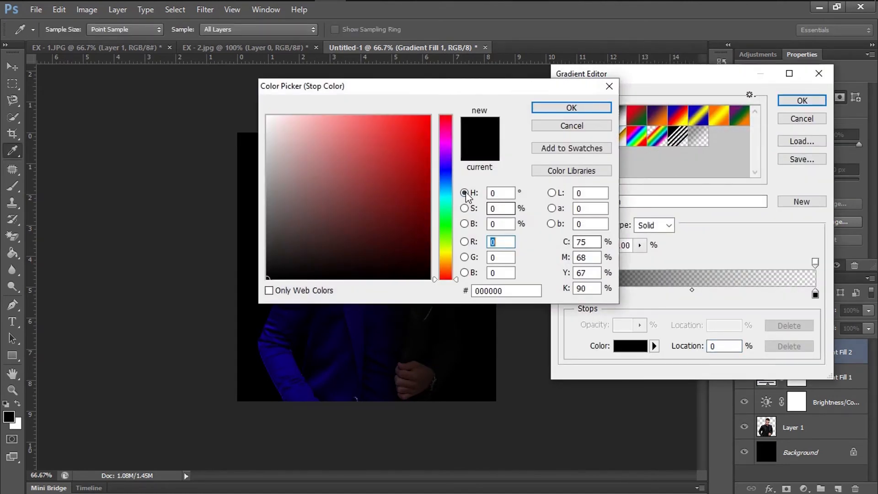
drag(448, 159, 445, 138)
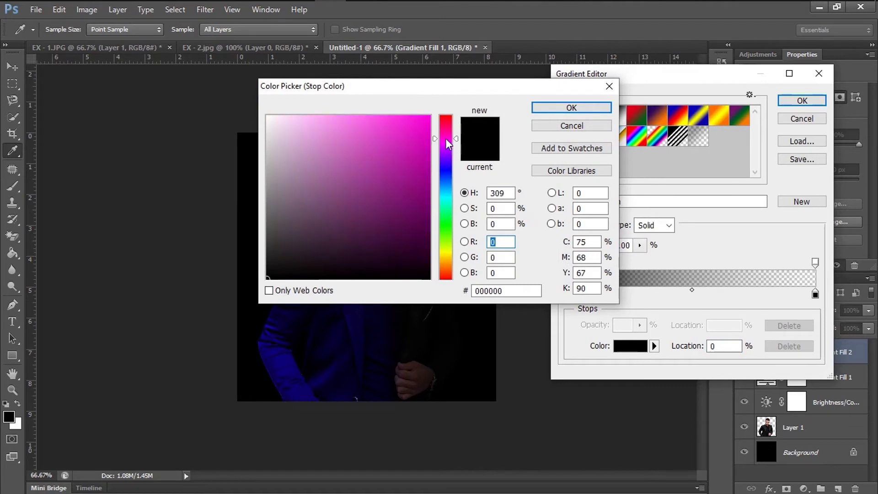
click(397, 148)
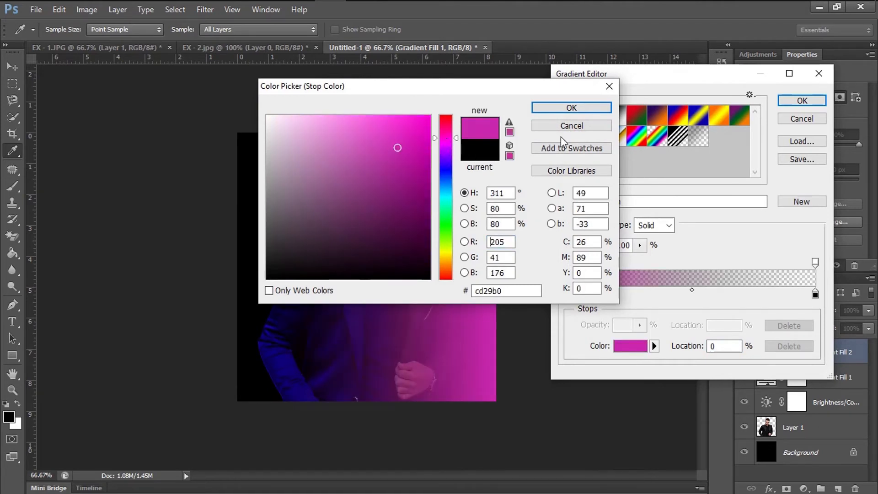
click(570, 108)
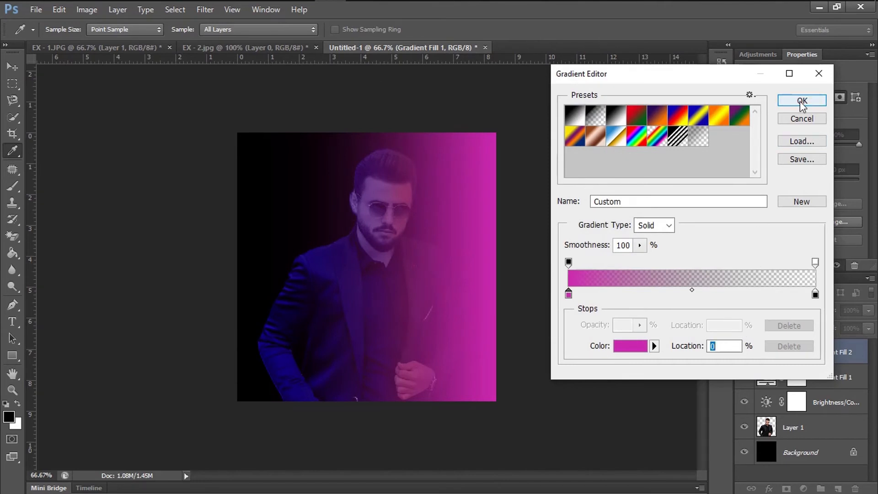
Shift the magenta gradient's opaque stop to just short of the middle and its transparent stop to location 48%.
drag(568, 261, 677, 267)
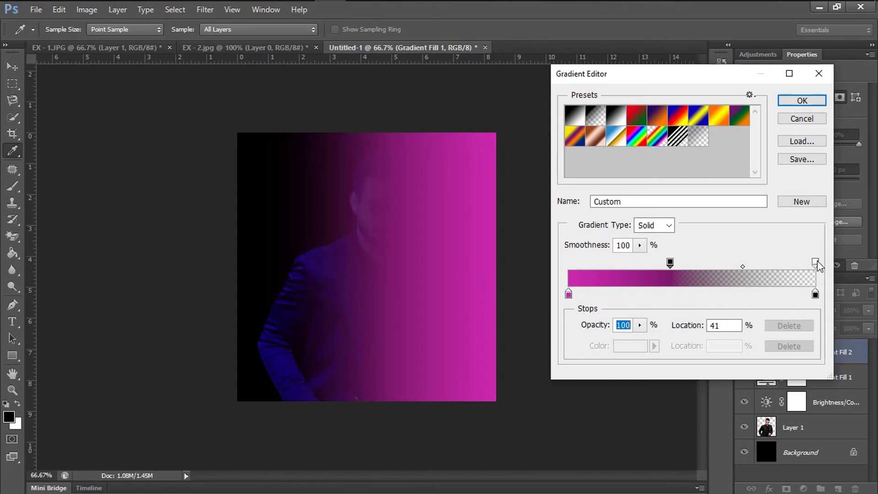
drag(817, 262, 687, 268)
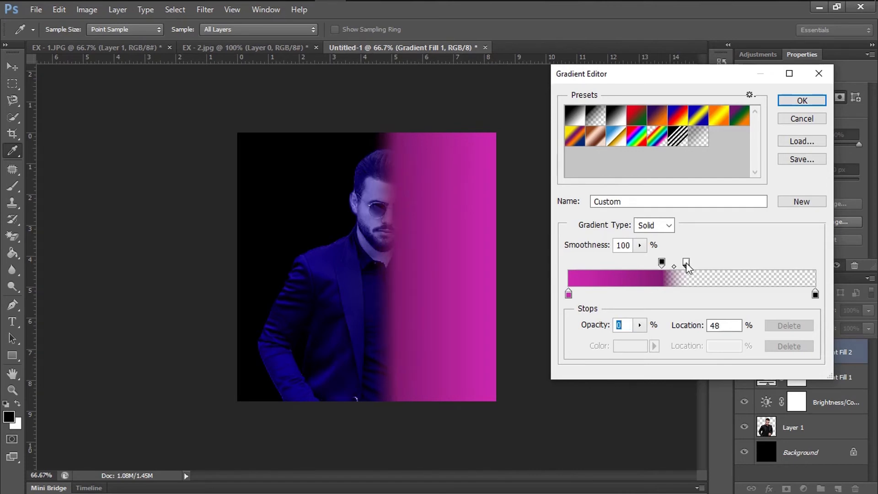
click(801, 101)
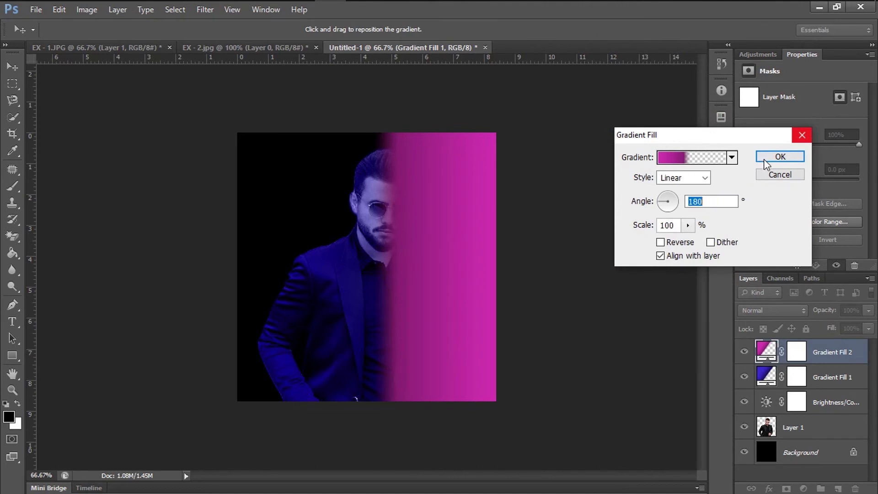
Apply the magenta gradient fill and set its layer's blend mode to Color.
click(766, 158)
click(773, 310)
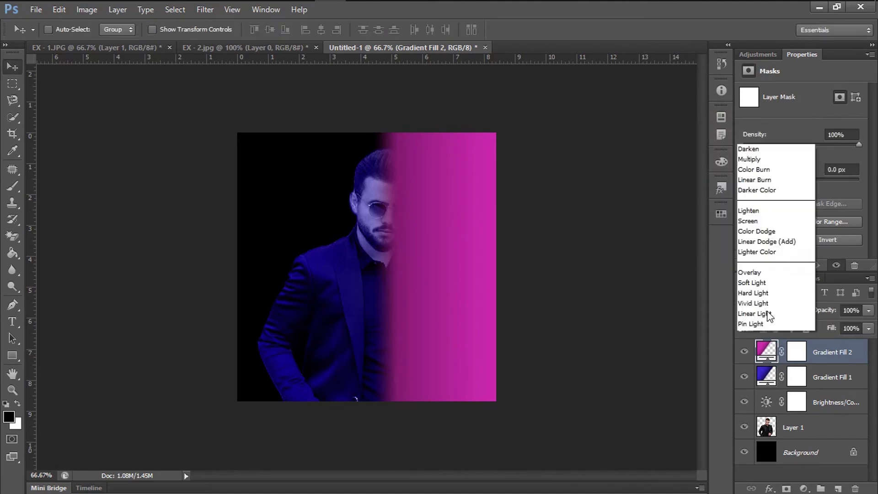
click(763, 316)
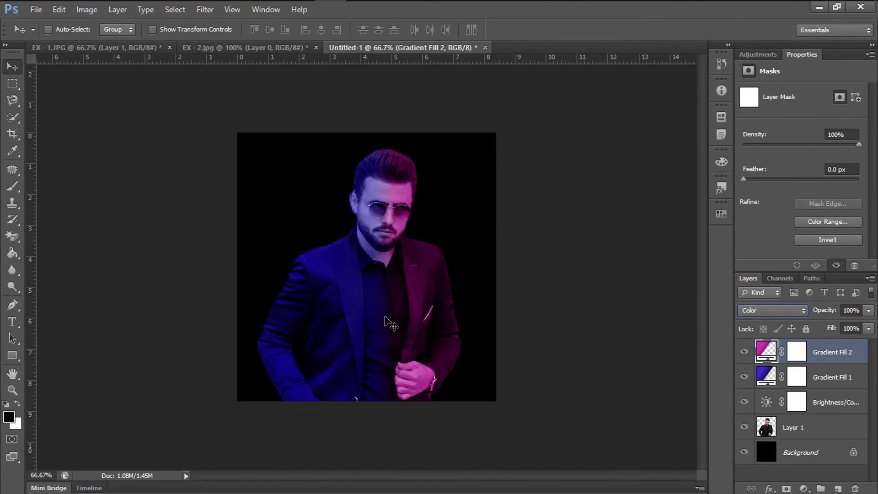
In the EX - 2.jpg document, add a linear Gradient fill layer above the portrait with its angle set to 0°.
click(239, 47)
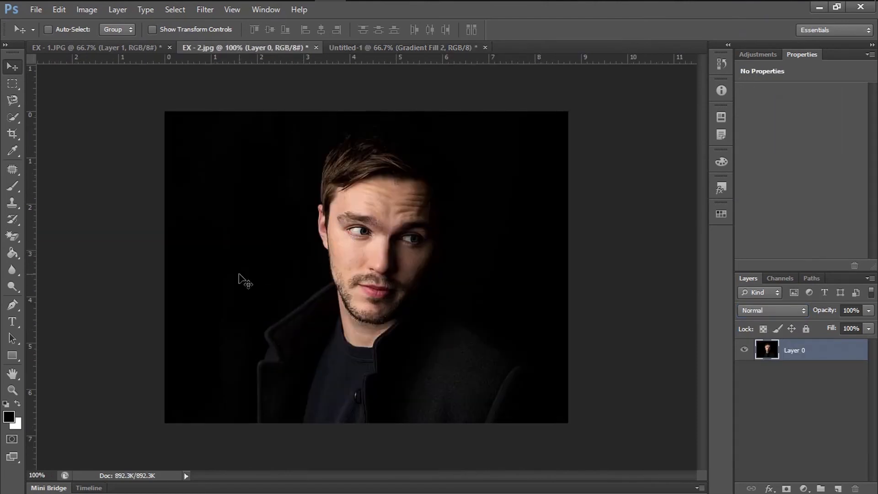
click(804, 488)
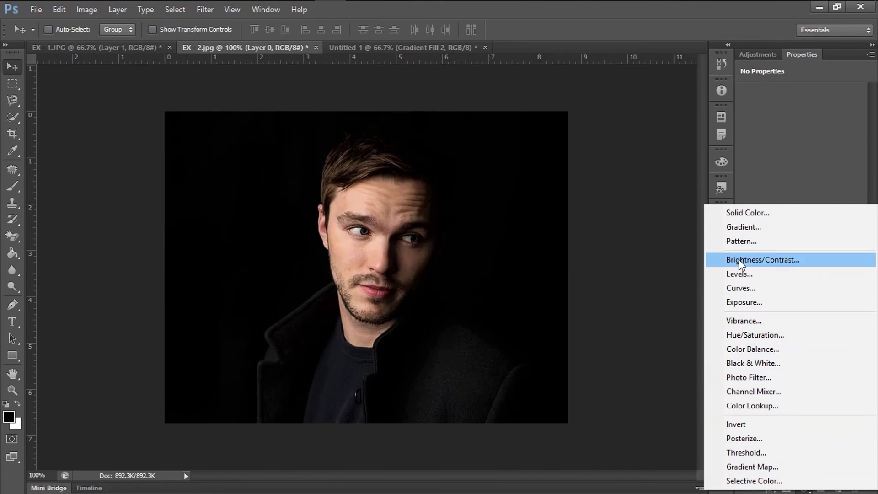
click(741, 227)
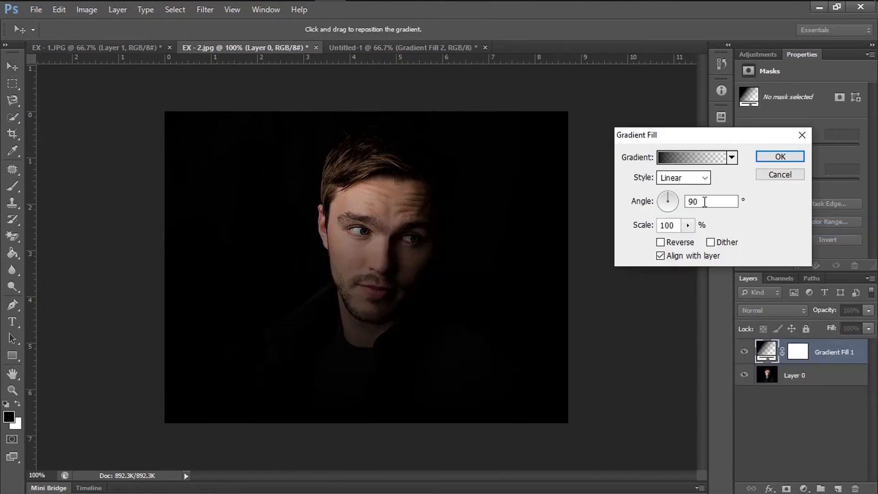
drag(705, 201, 679, 202)
text(0)
Change the gradient's starting color stop to yellow #c9c323.
click(691, 157)
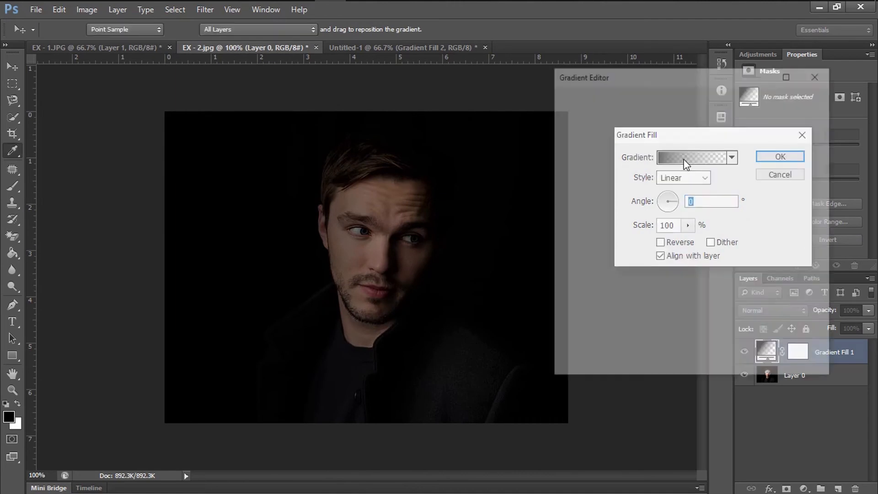
click(568, 294)
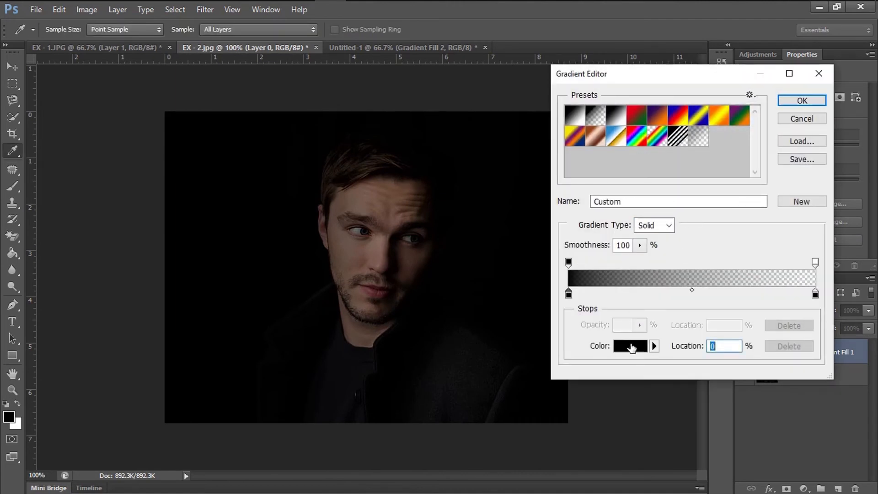
click(630, 345)
click(447, 252)
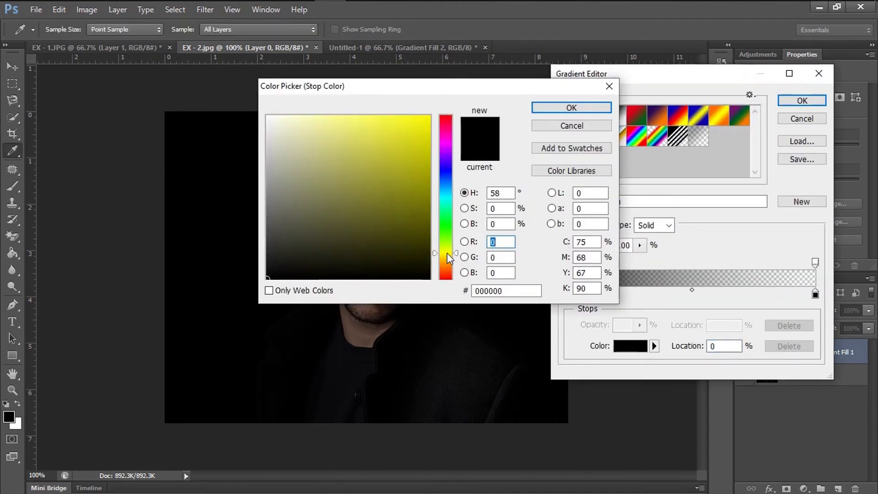
click(402, 146)
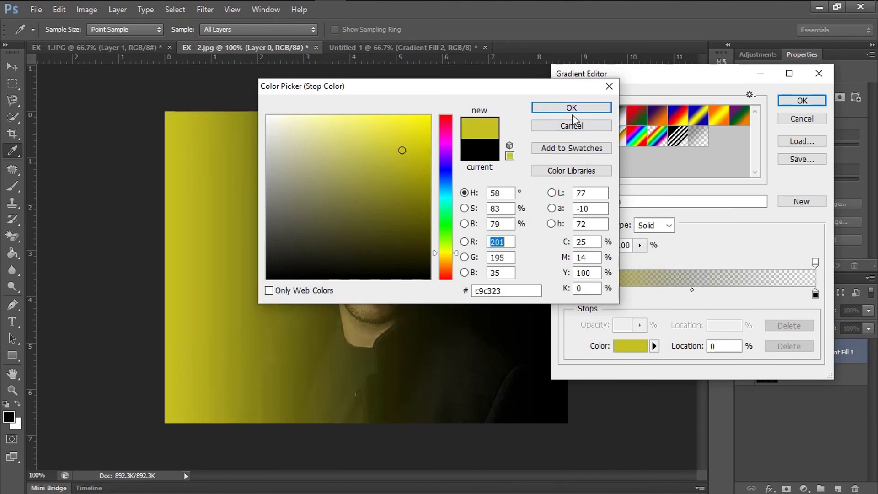
click(572, 108)
Shift the yellow gradient's opaque stop to location 52% and its transparent stop to just beyond it.
drag(569, 262, 675, 263)
drag(815, 264, 697, 262)
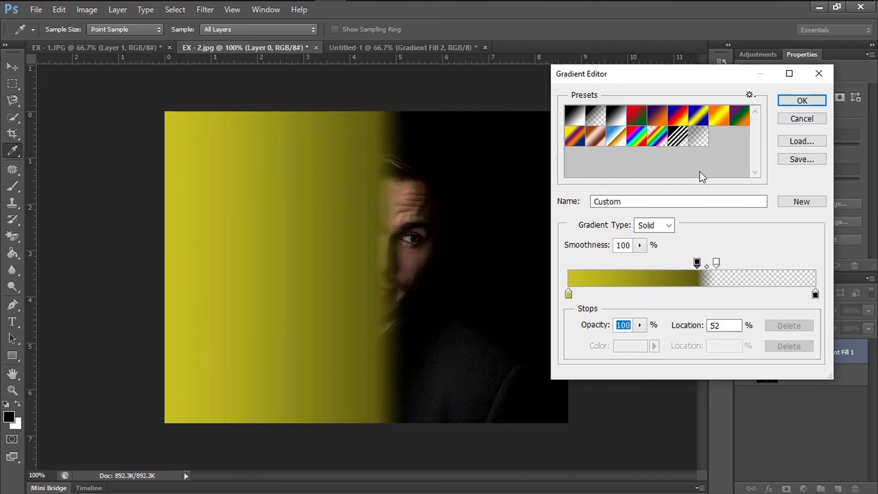
click(803, 101)
Apply the yellow gradient fill and set its layer's blend mode to Color.
click(779, 156)
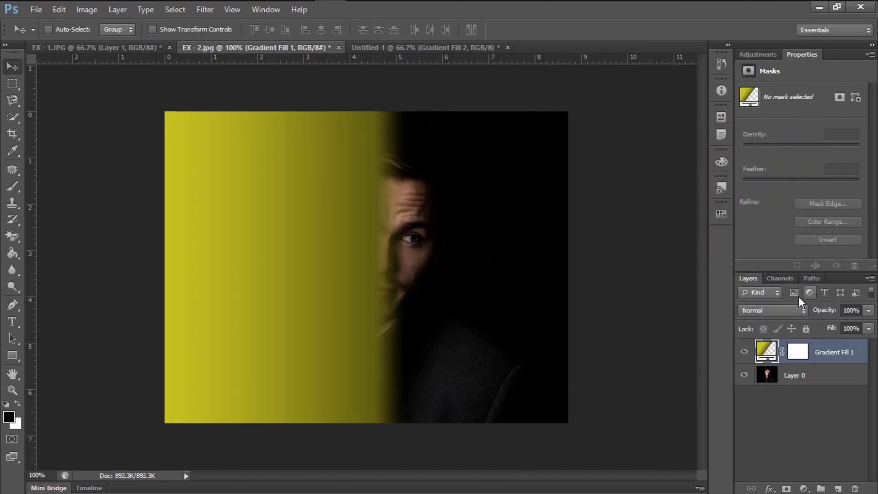
click(798, 310)
click(768, 318)
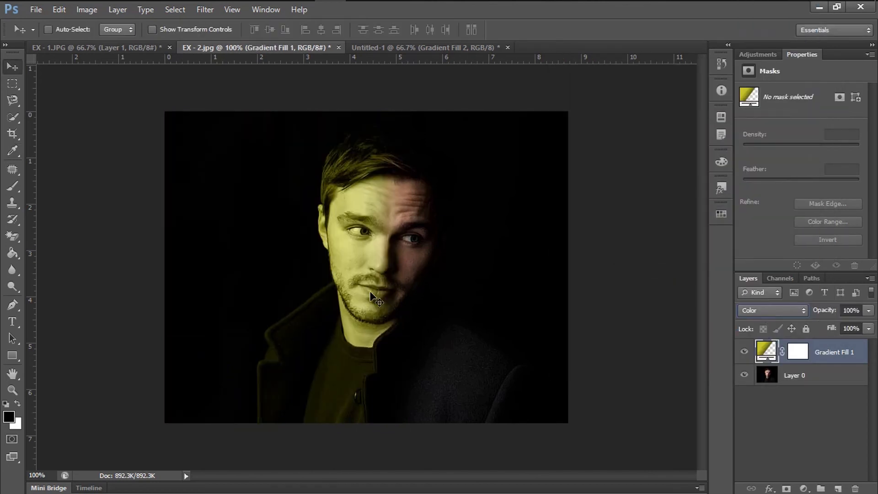
Add a second Gradient fill layer above the yellow one.
click(803, 488)
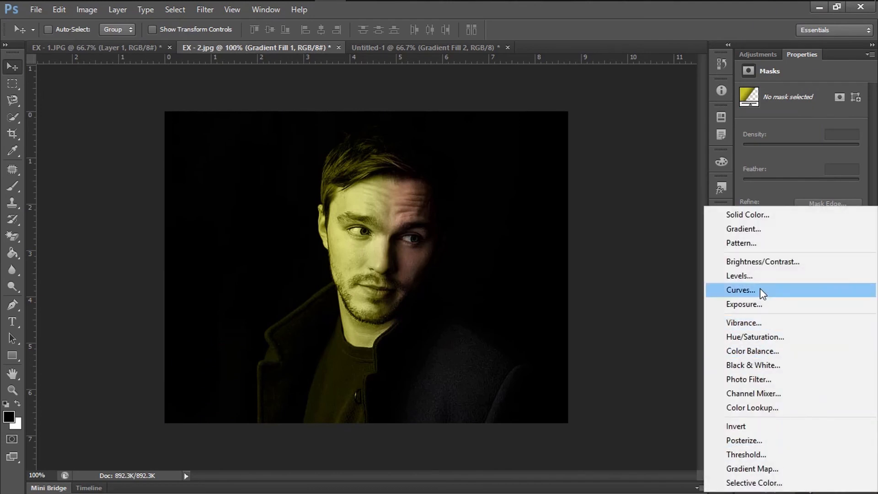
click(743, 228)
click(691, 158)
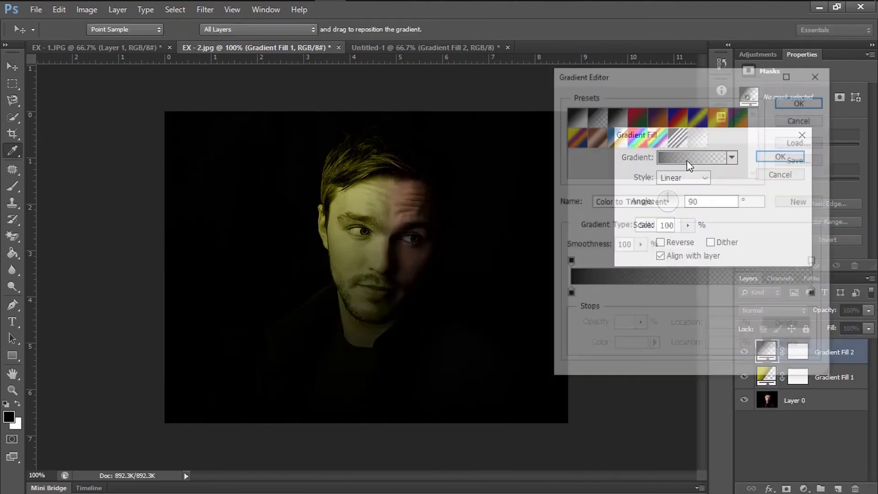
click(568, 294)
click(636, 346)
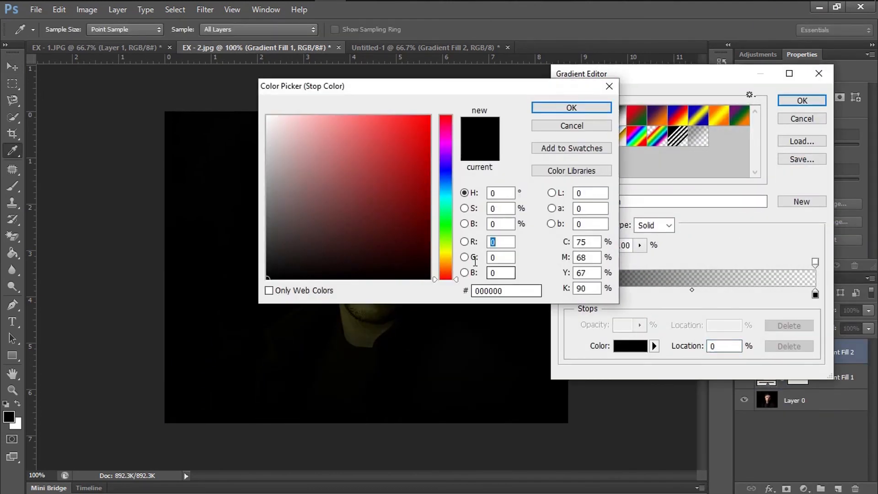
click(448, 278)
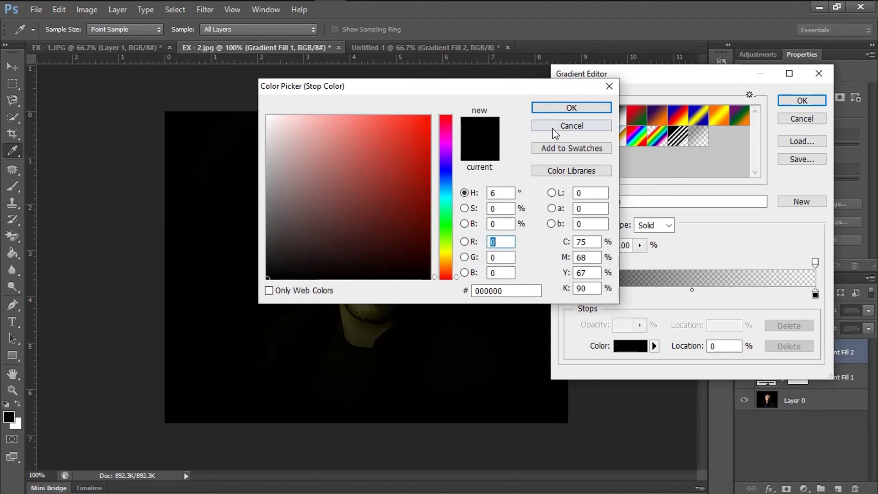
click(571, 126)
click(801, 120)
Set the second gradient fill's angle to 180°.
click(725, 201)
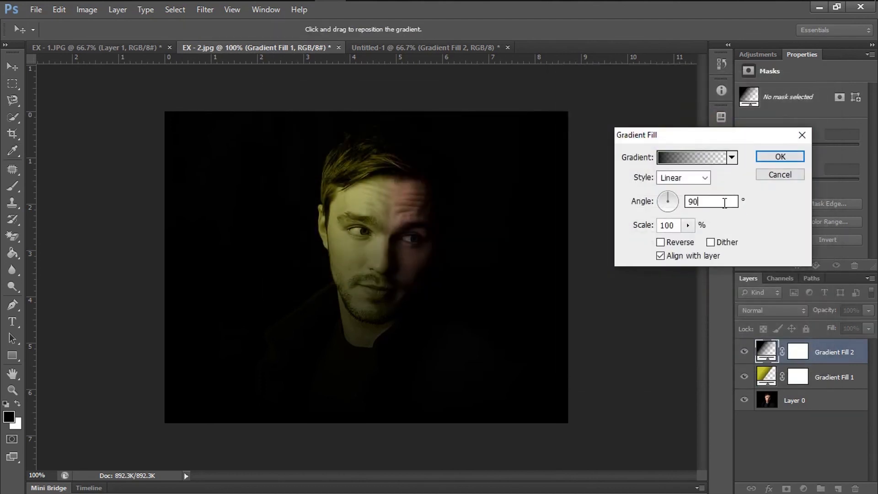
double_click(724, 202)
text(180)
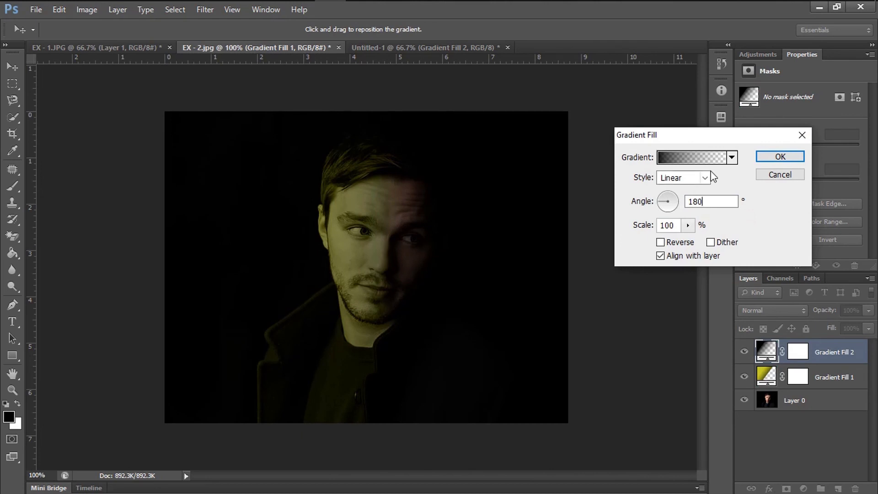
Change the second gradient's starting color stop to a saturated red with a hue of 1°.
click(690, 157)
click(576, 295)
click(630, 345)
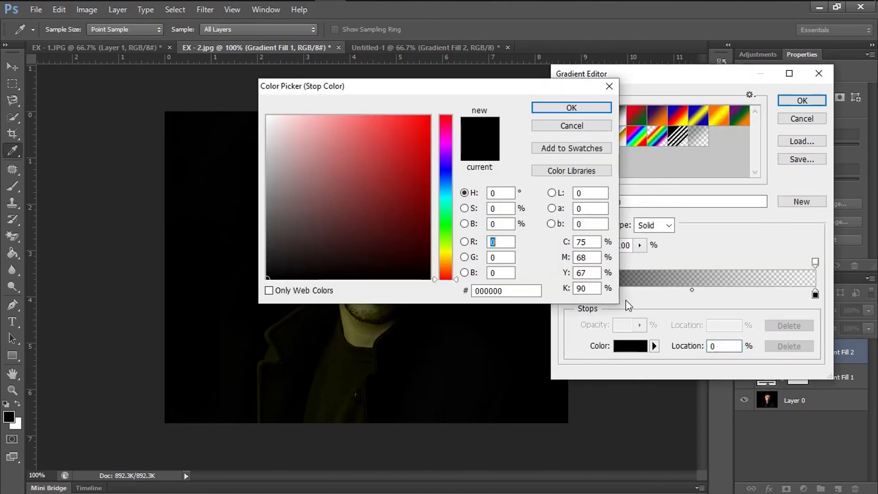
click(451, 277)
click(388, 166)
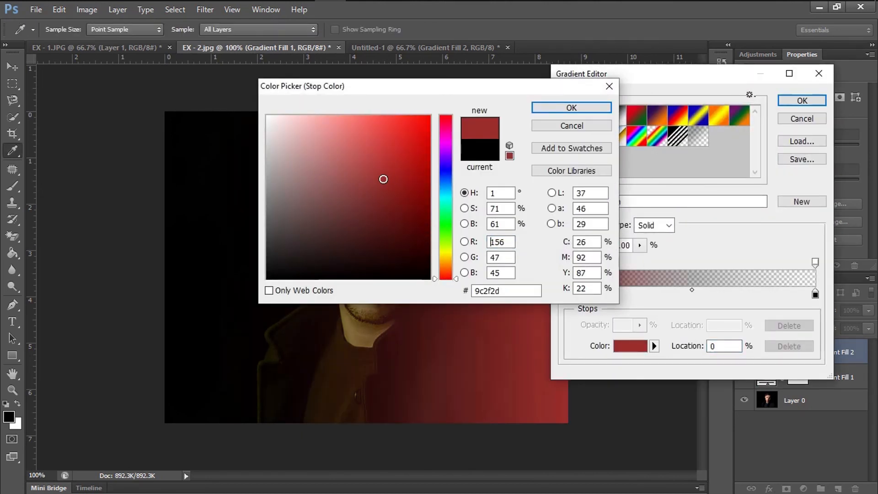
click(395, 156)
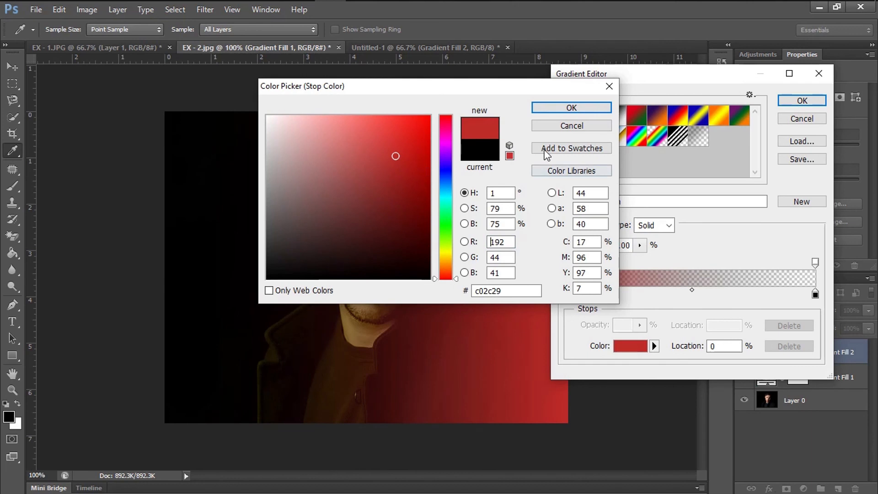
click(407, 150)
click(571, 107)
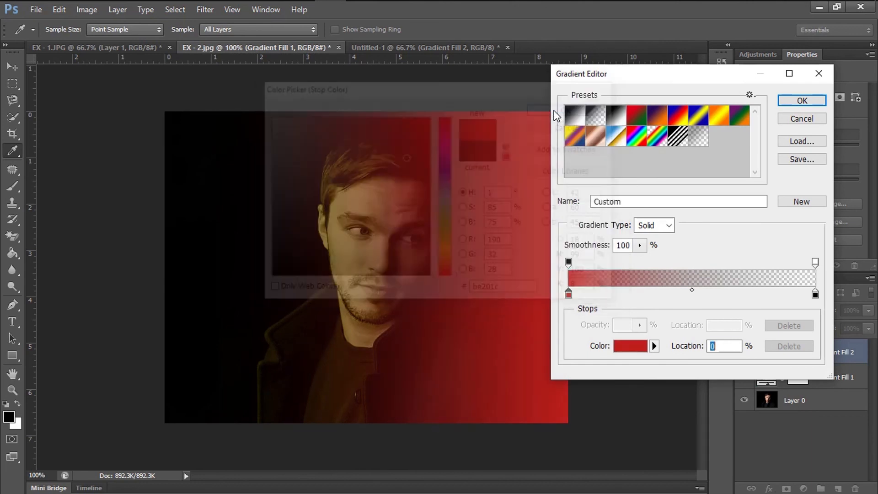
Shift the red gradient's opaque stop to just before the middle and its transparent stop to location 51%.
drag(569, 263, 685, 276)
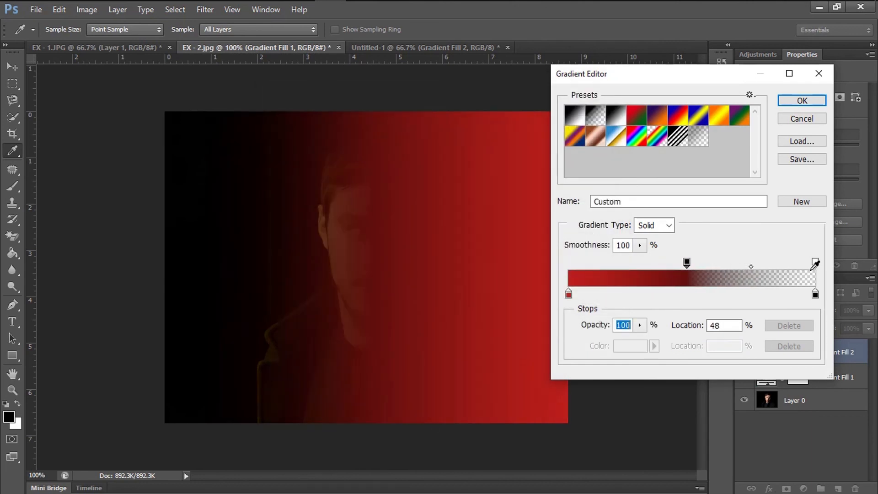
drag(815, 262, 696, 270)
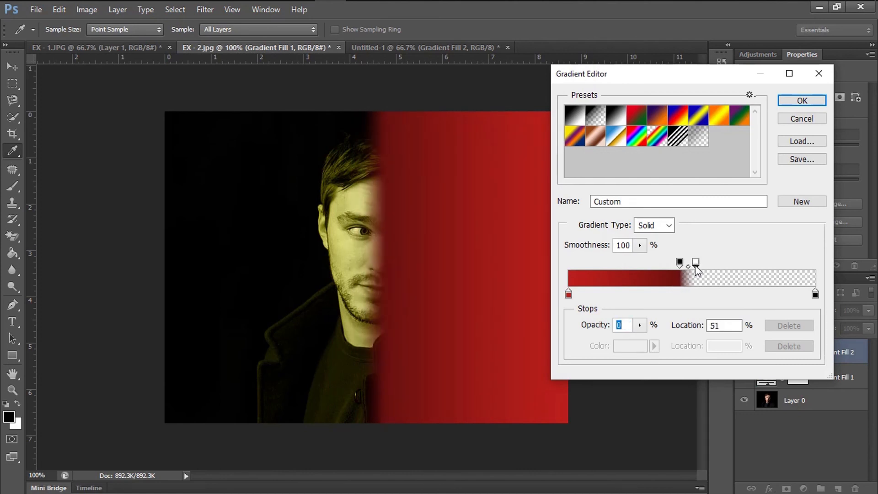
click(802, 100)
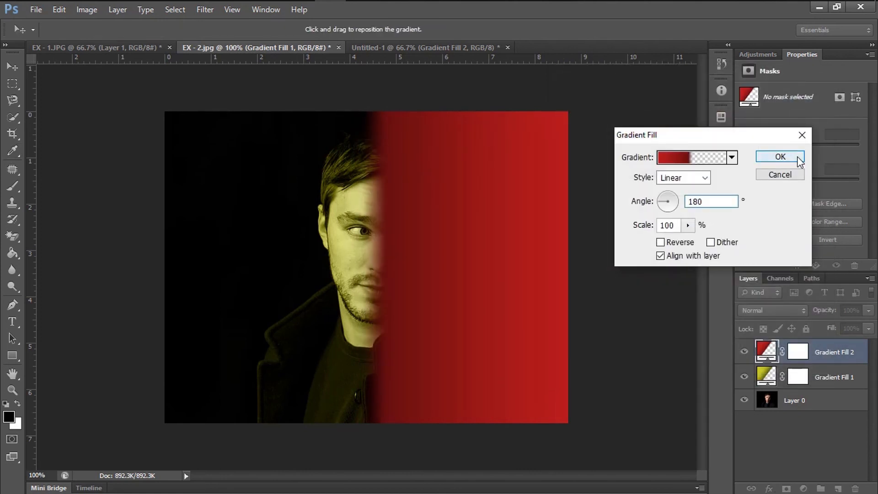
Apply the red gradient fill and set its layer's blend mode to Color.
click(781, 155)
click(750, 308)
click(754, 317)
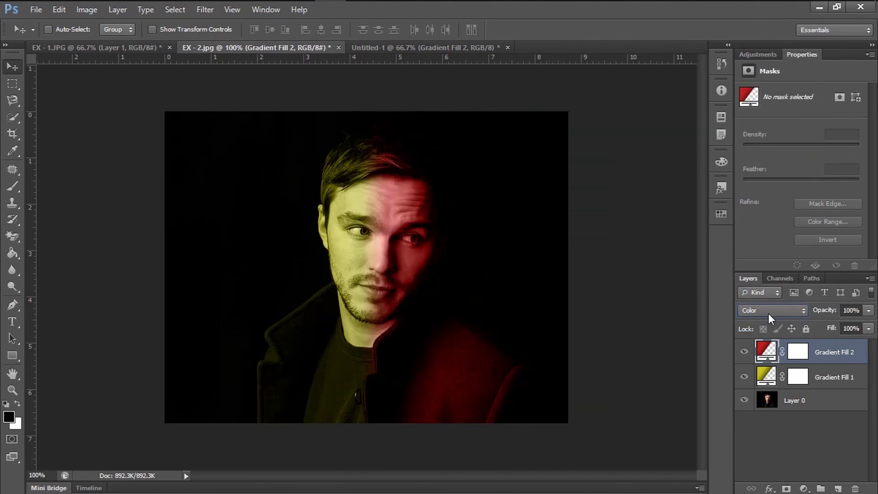